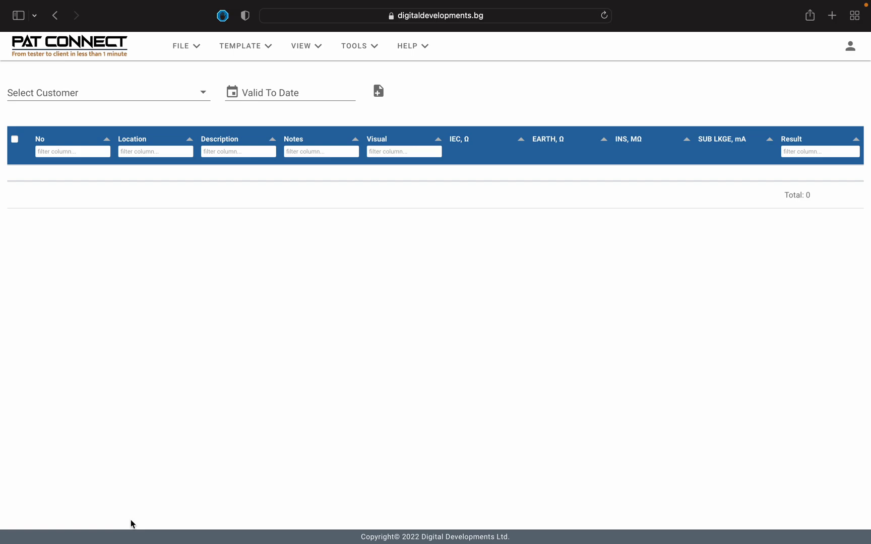
# - Select the customer PLUGMAN LICHFIELD and set the Valid To Date to 01/04/2022
pyautogui.moveTo(356, 542)
pyautogui.click(174, 95)
pyautogui.click(81, 155)
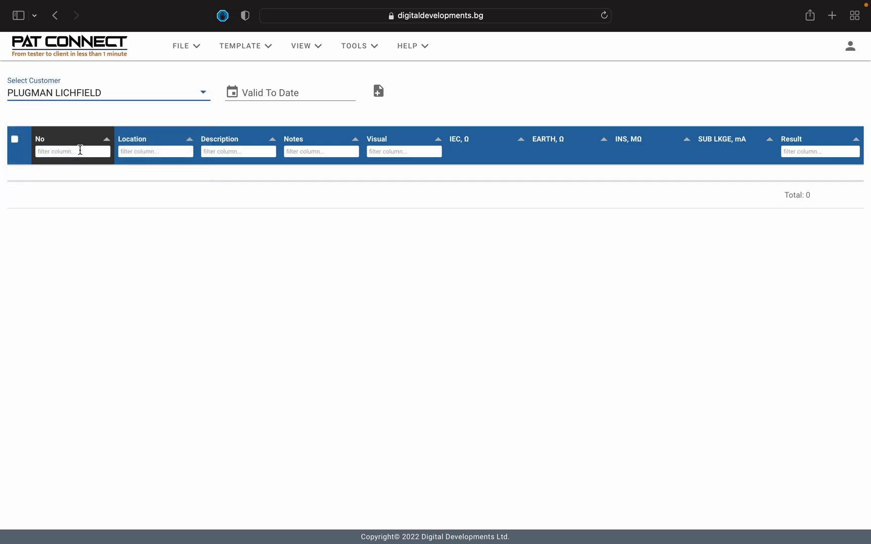
pyautogui.click(245, 94)
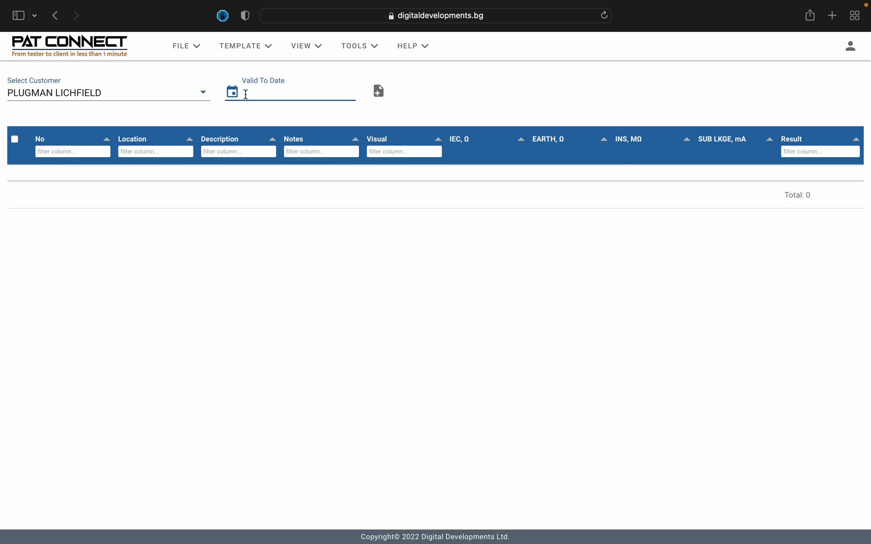
pyautogui.write('01/04/2022')
pyautogui.click(270, 229)
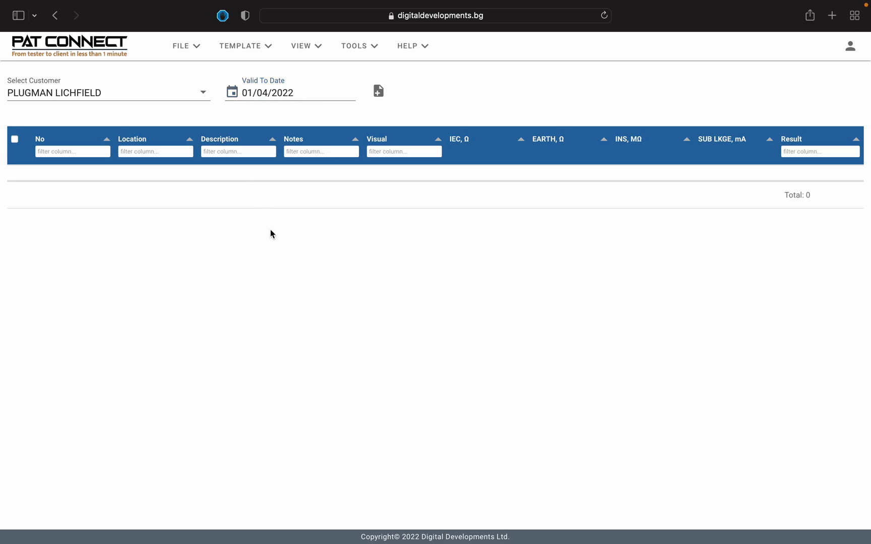
# - Load the PAT test file "7 to 9 march.tar" and export the results to PDF
pyautogui.click(378, 92)
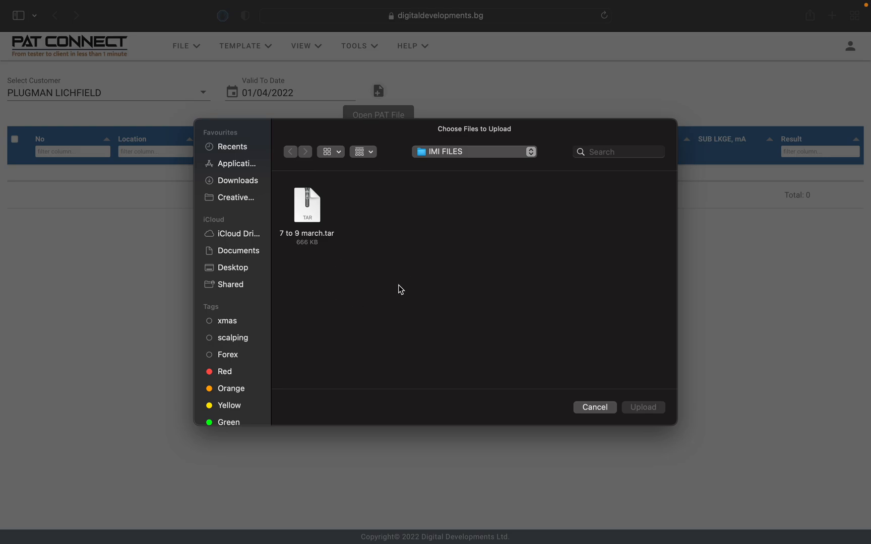
pyautogui.doubleClick(307, 206)
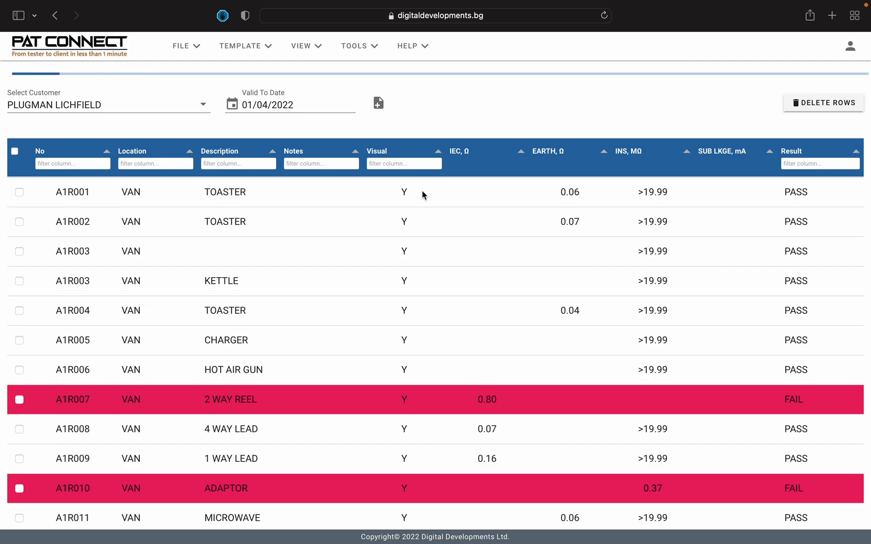
pyautogui.click(185, 50)
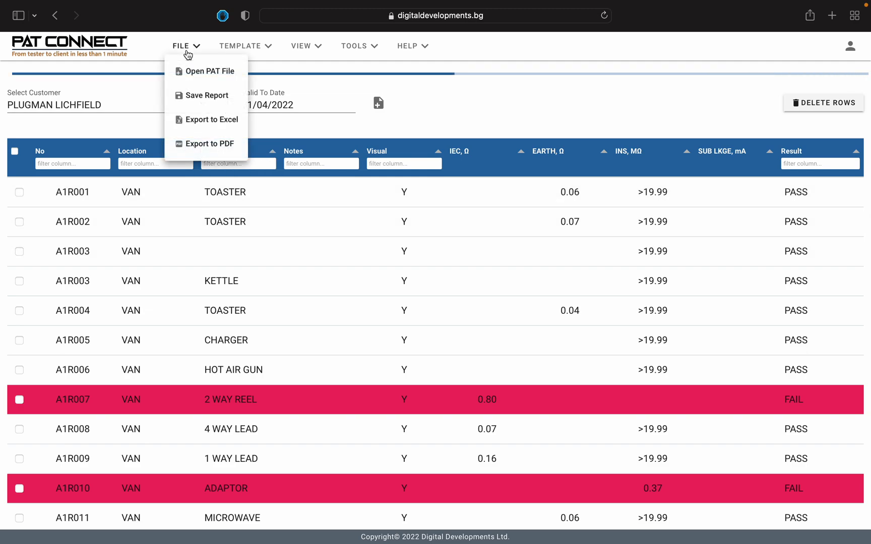
pyautogui.click(206, 145)
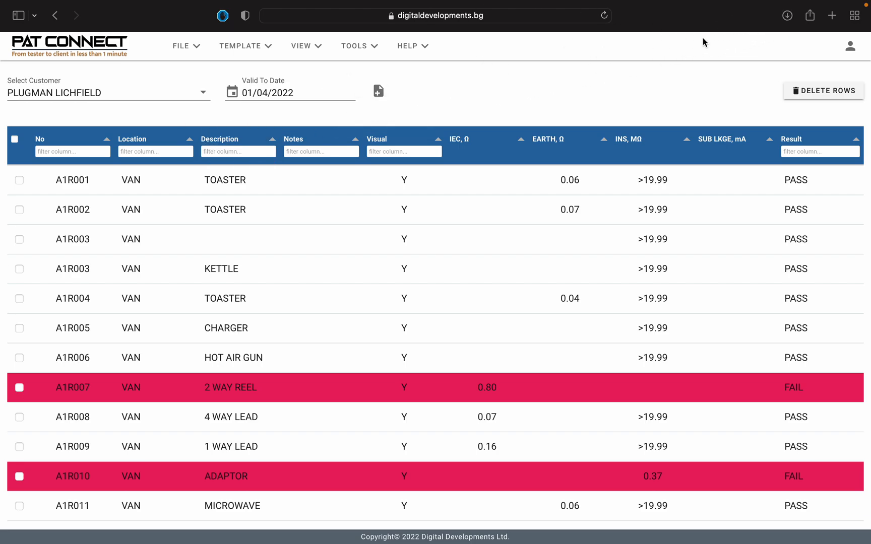
# - Open the downloaded PAT_Testing_Report-4.pdf in Preview and review its certificate page and results table
pyautogui.click(791, 17)
pyautogui.doubleClick(736, 71)
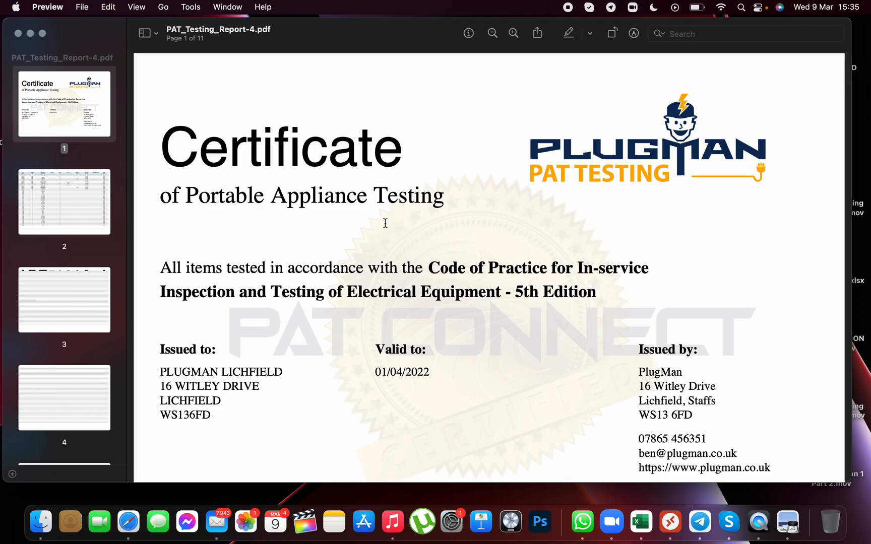
pyautogui.scroll(-10, 385, 222)
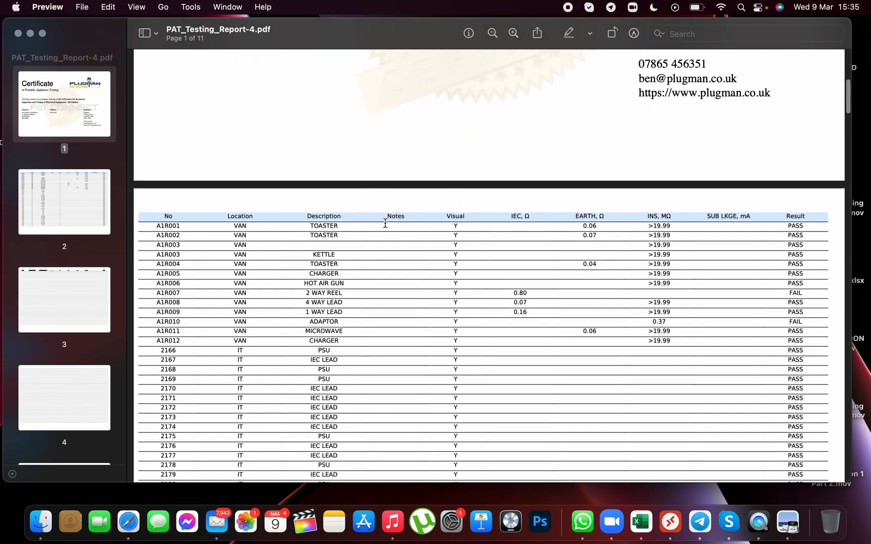
pyautogui.scroll(-3, 385, 223)
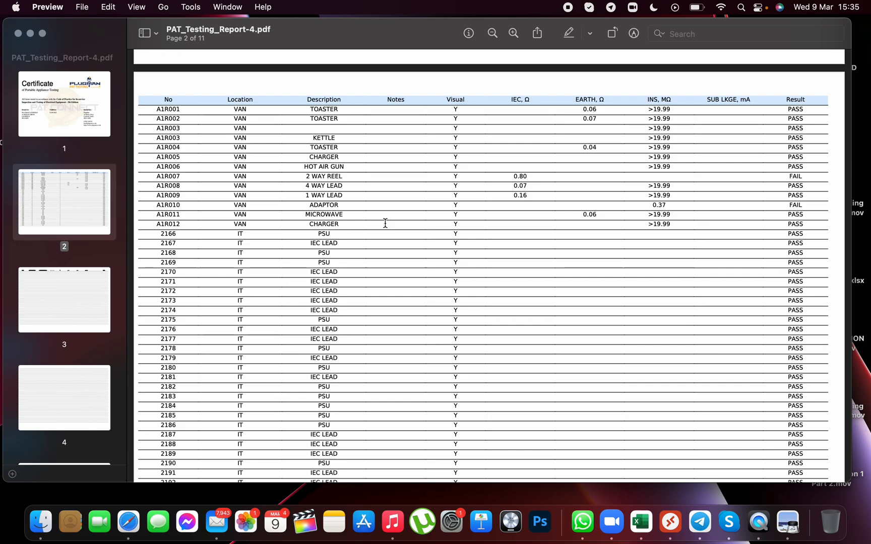
pyautogui.scroll(10, 385, 223)
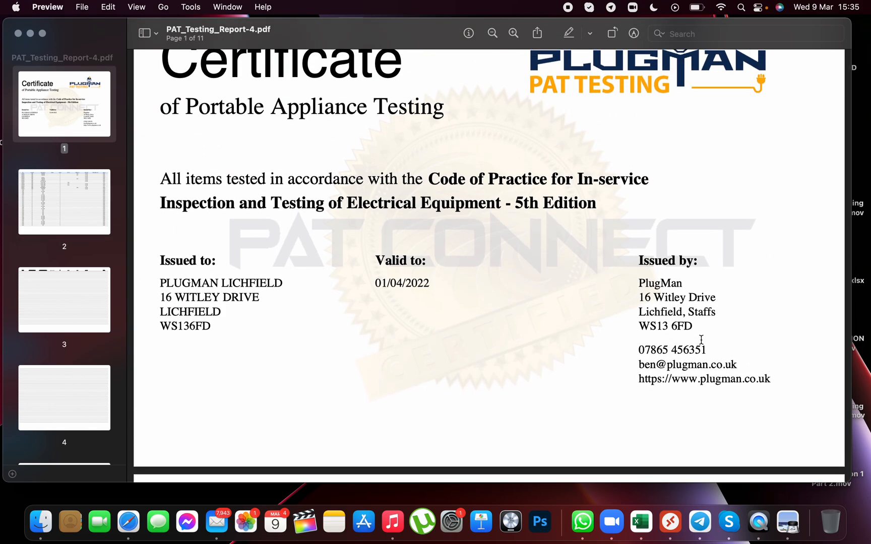
pyautogui.scroll(3, 576, 269)
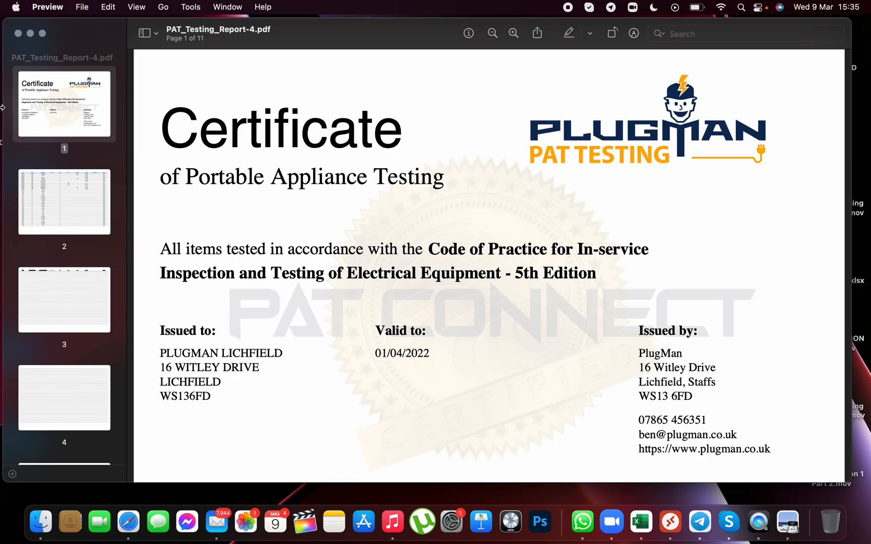
# - Close the PDF report, switch back to PAT Connect in Safari and clear the downloads list
pyautogui.click(20, 35)
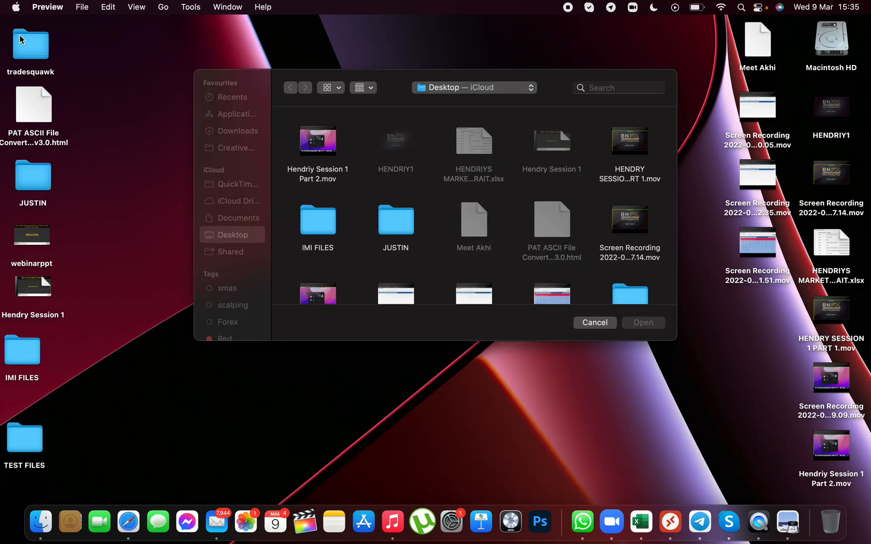
pyautogui.click(129, 521)
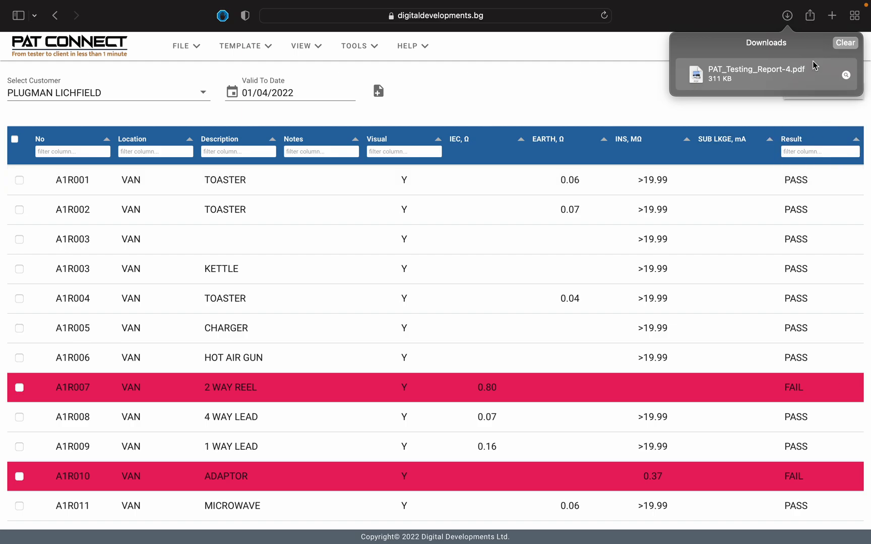
pyautogui.click(844, 43)
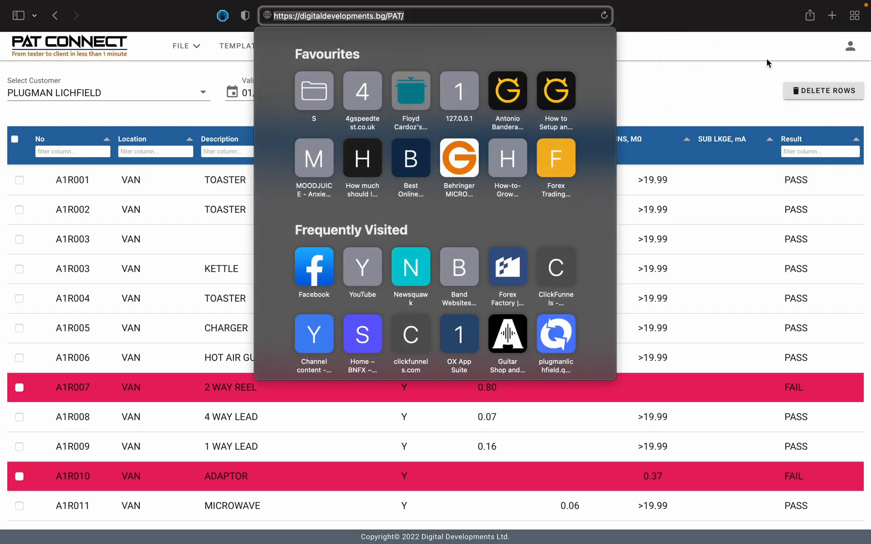
pyautogui.click(710, 67)
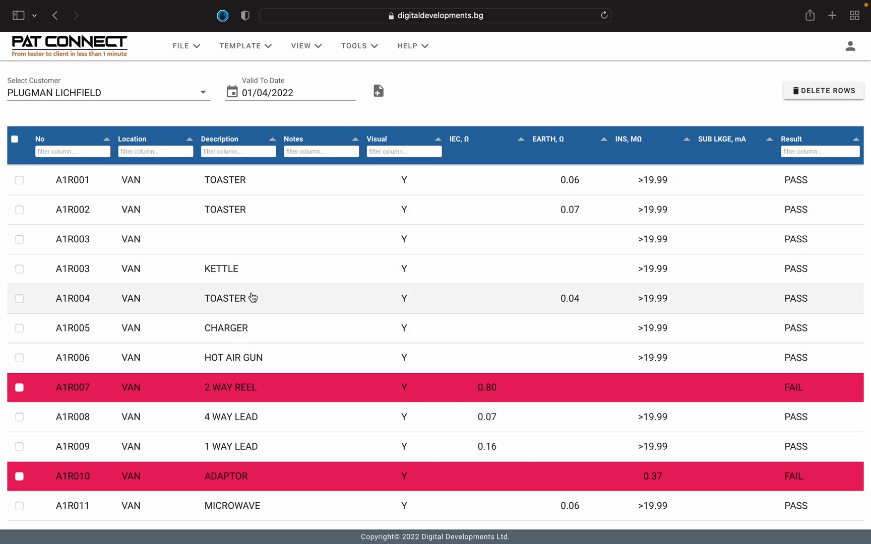
# - Move the Notes column behind the Visual column and sort the table by Result with failed items first
pyautogui.moveTo(321, 141); pyautogui.dragTo(435, 139)
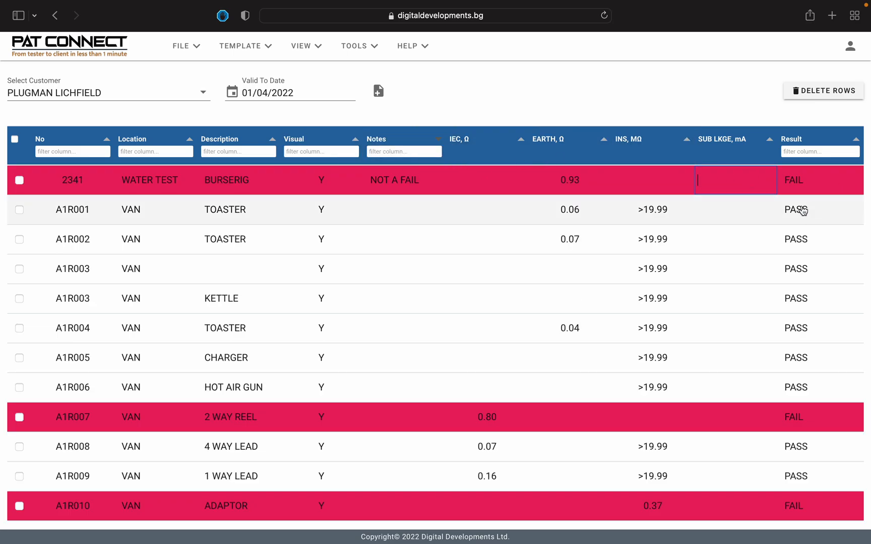
pyautogui.click(795, 236)
pyautogui.doubleClick(711, 229)
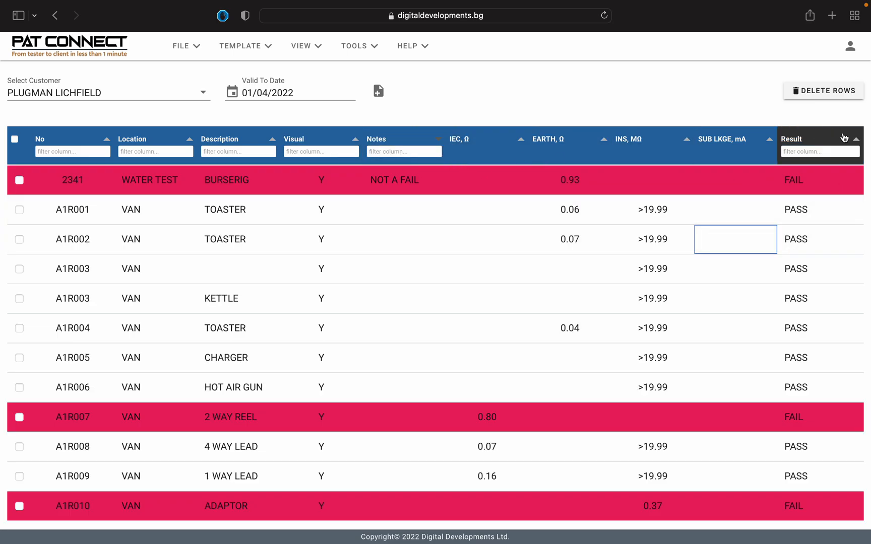
pyautogui.click(855, 140)
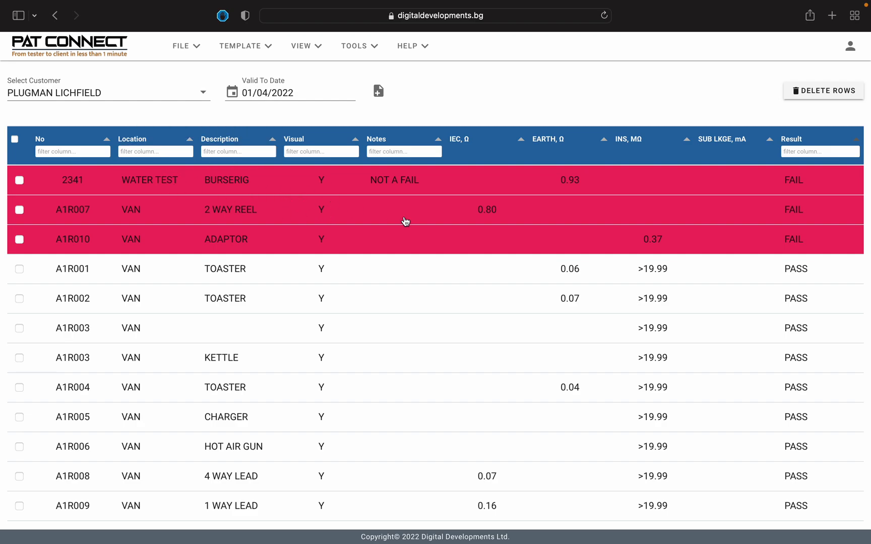
# - Delete the note text from the BURSERIG row at location WATER TEST
pyautogui.doubleClick(397, 180)
pyautogui.press('BackSpace')
pyautogui.press('BackSpace')
pyautogui.press('BackSpace')
pyautogui.press('BackSpace')
pyautogui.press('BackSpace')
pyautogui.press('BackSpace')
pyautogui.press('BackSpace')
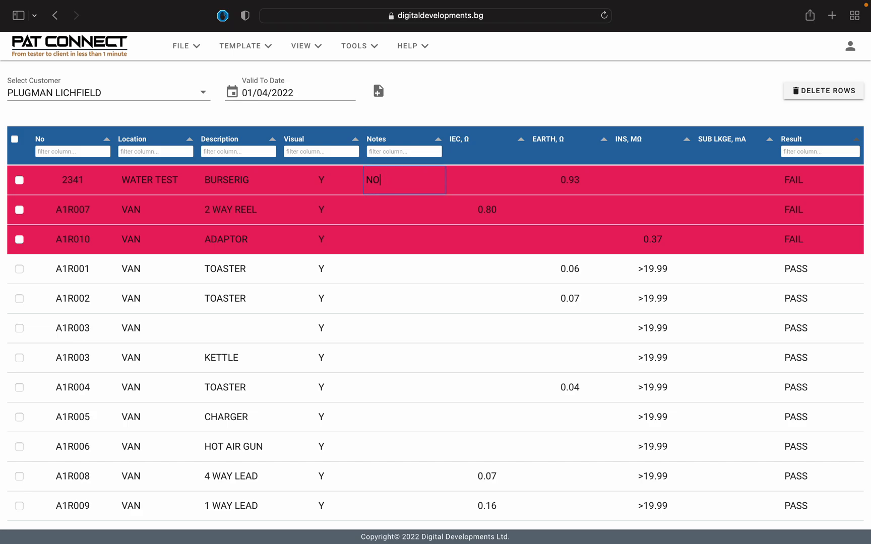
pyautogui.click(743, 248)
# - Change the result of the 2 WAY REEL, item A1R007, to PASS
pyautogui.doubleClick(791, 183)
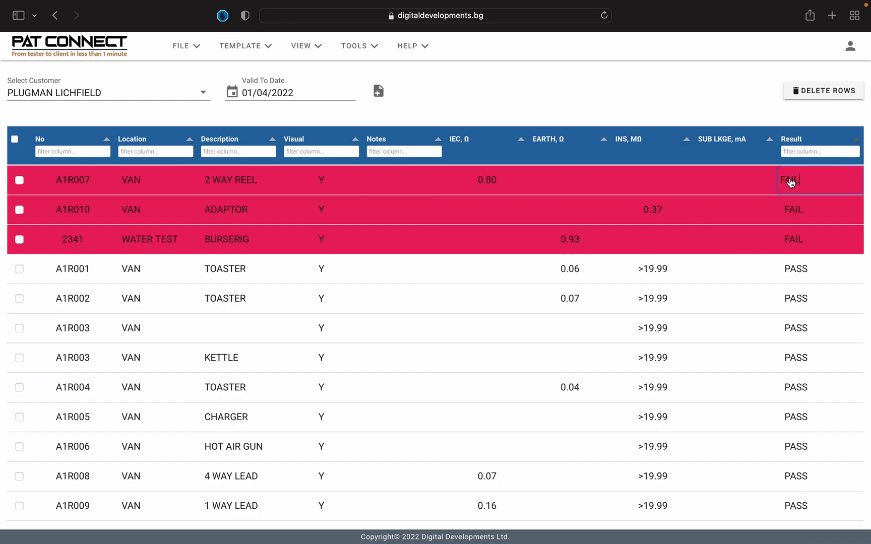
pyautogui.press('BackSpace')
pyautogui.press('BackSpace')
pyautogui.press('BackSpace')
pyautogui.press('BackSpace')
pyautogui.write('PASS')
pyautogui.click(721, 293)
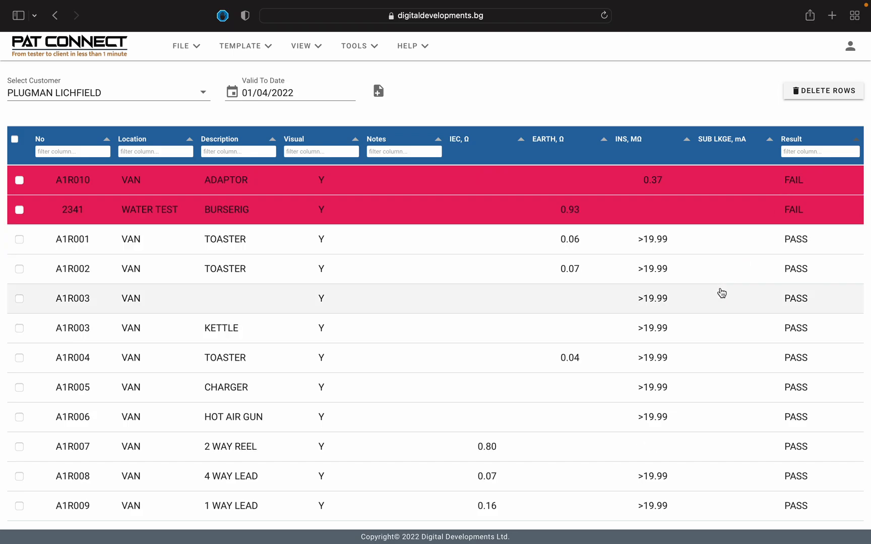
pyautogui.scroll(-3, 417, 346)
pyautogui.scroll(3, 418, 345)
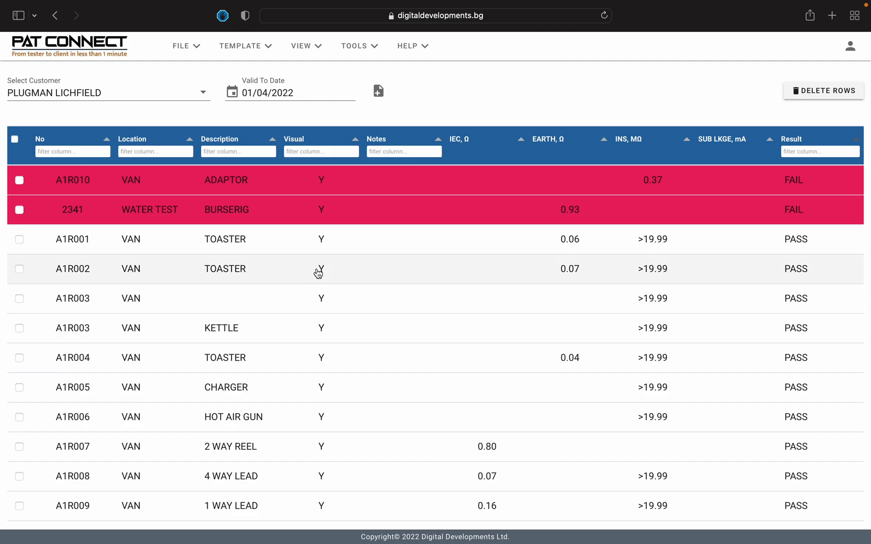
# - Use Bulk Replace to replace every VAN entry with NEW VAN
pyautogui.moveTo(310, 47)
pyautogui.moveTo(348, 46)
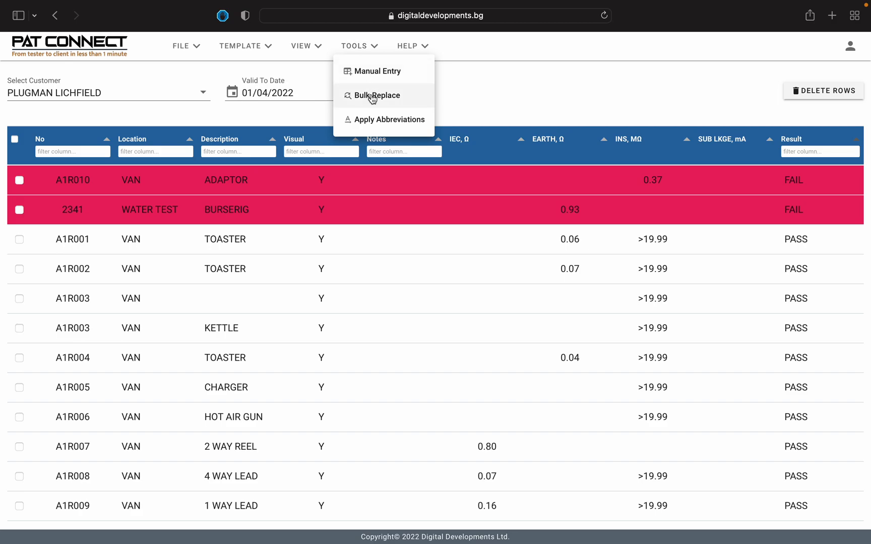
pyautogui.click(372, 96)
pyautogui.click(391, 262)
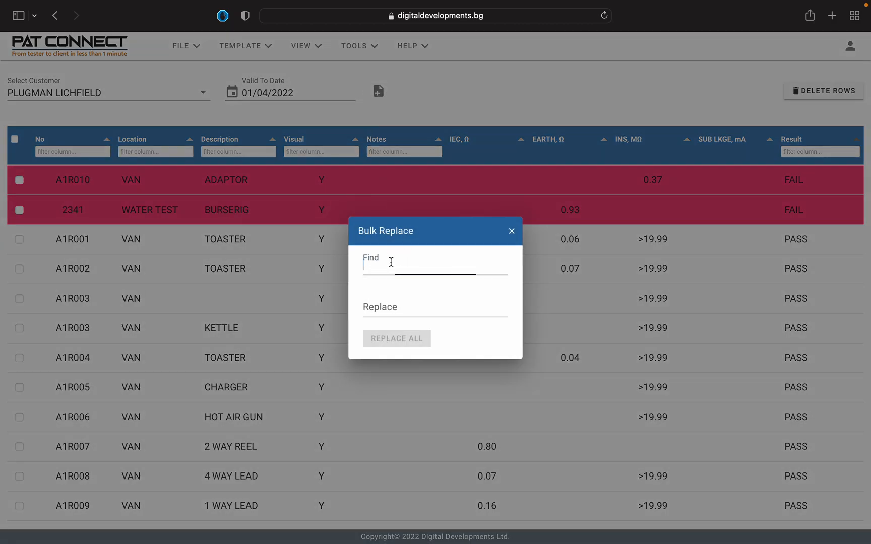
pyautogui.write('VAN')
pyautogui.click(394, 309)
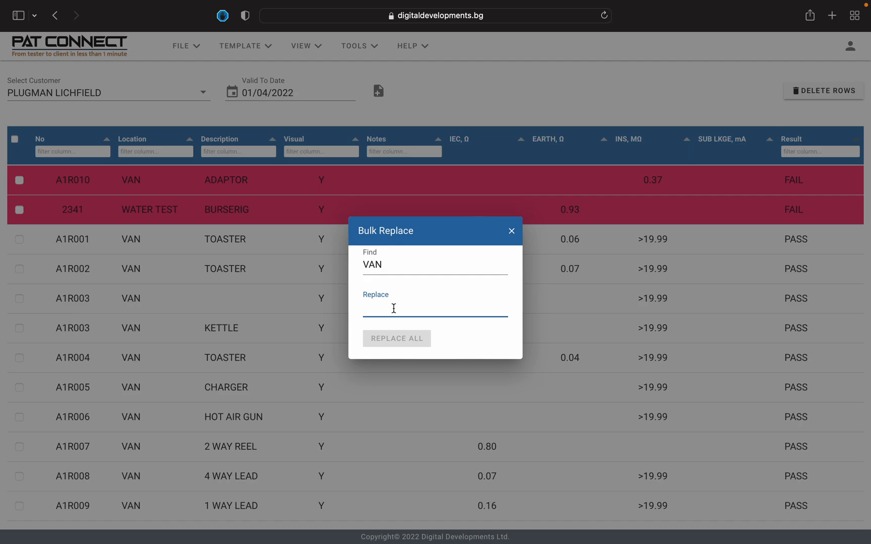
pyautogui.write('NEW VAN')
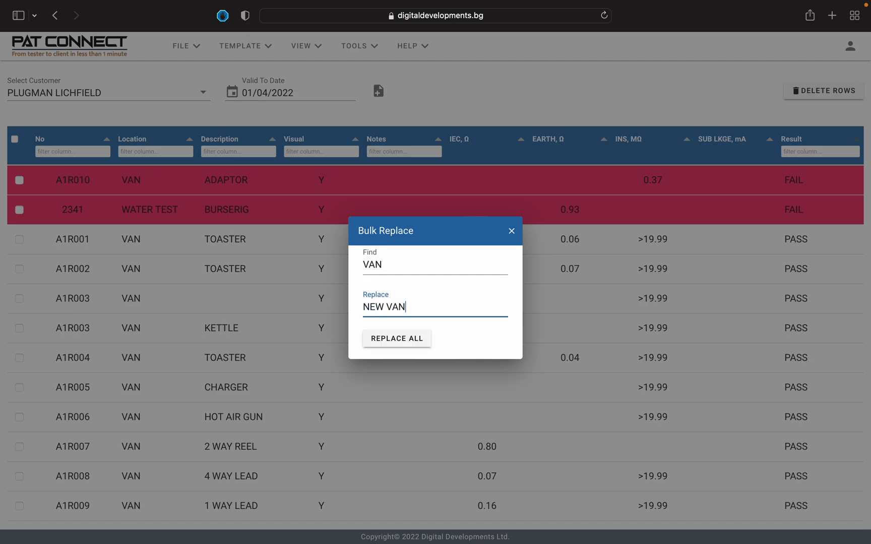
pyautogui.click(386, 341)
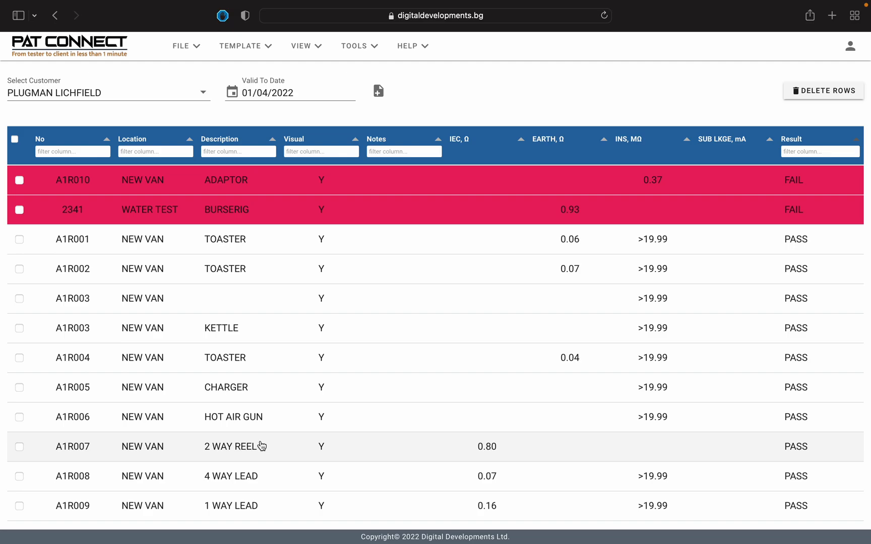
# - Look through the saved templates and the blank new-template form, then close both without saving
pyautogui.click(250, 52)
pyautogui.click(250, 72)
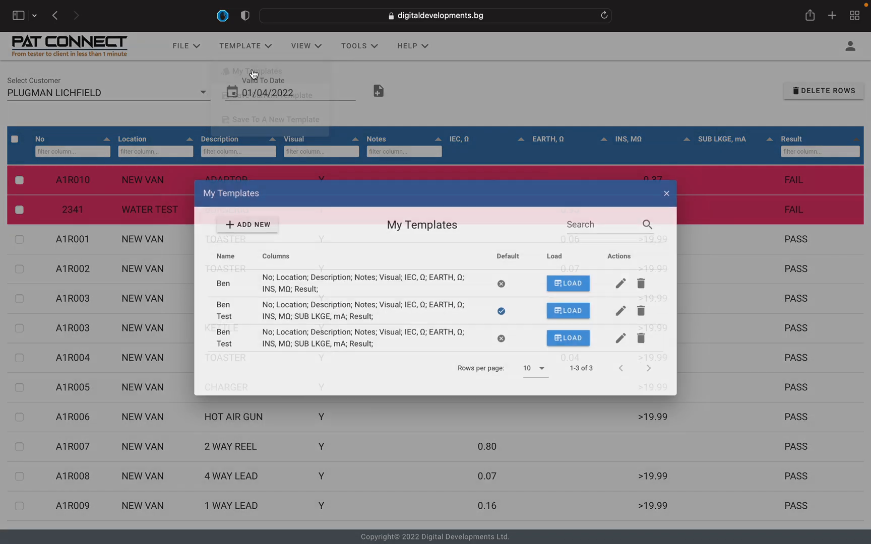
pyautogui.click(230, 221)
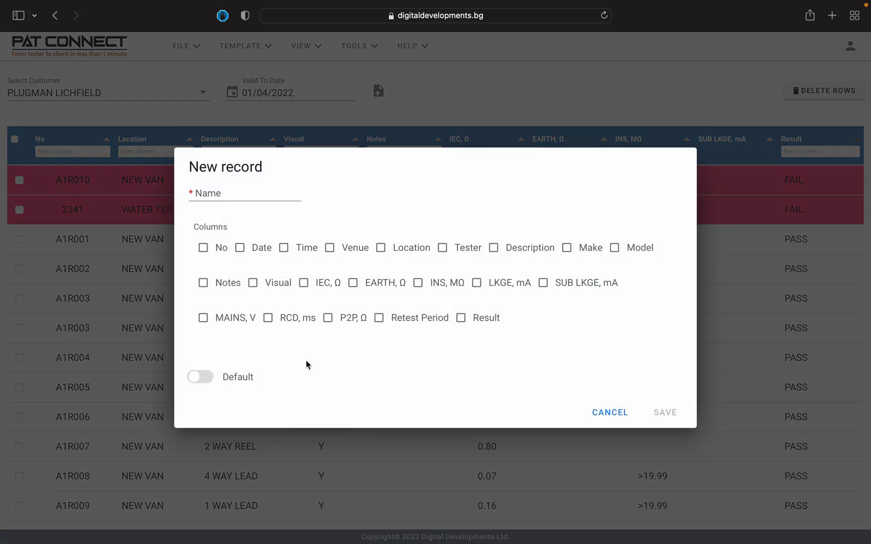
pyautogui.click(618, 413)
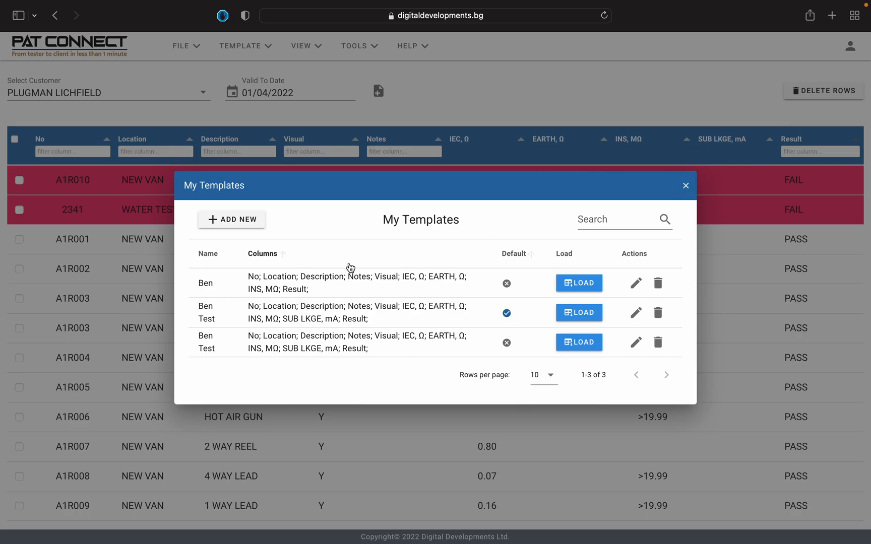
pyautogui.click(685, 186)
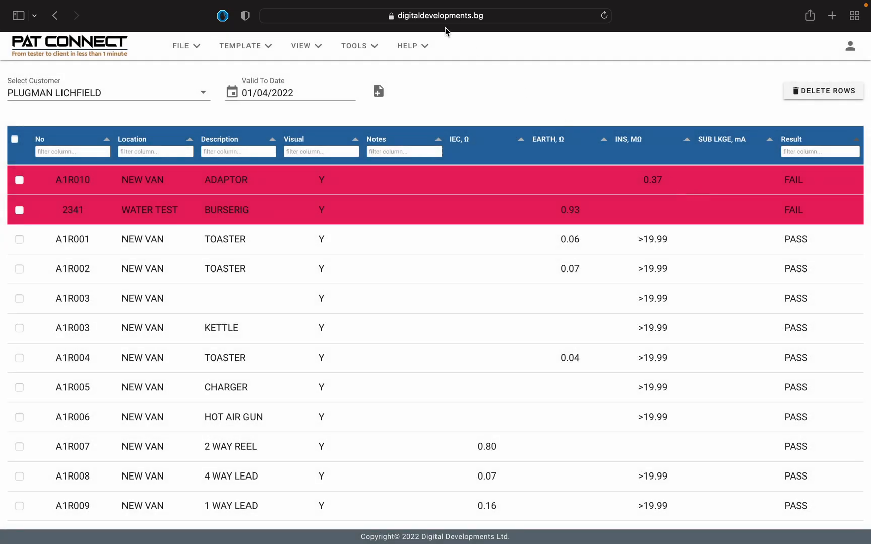
# - Check the template and view options and open the list of saved abbreviations
pyautogui.click(317, 49)
pyautogui.click(254, 50)
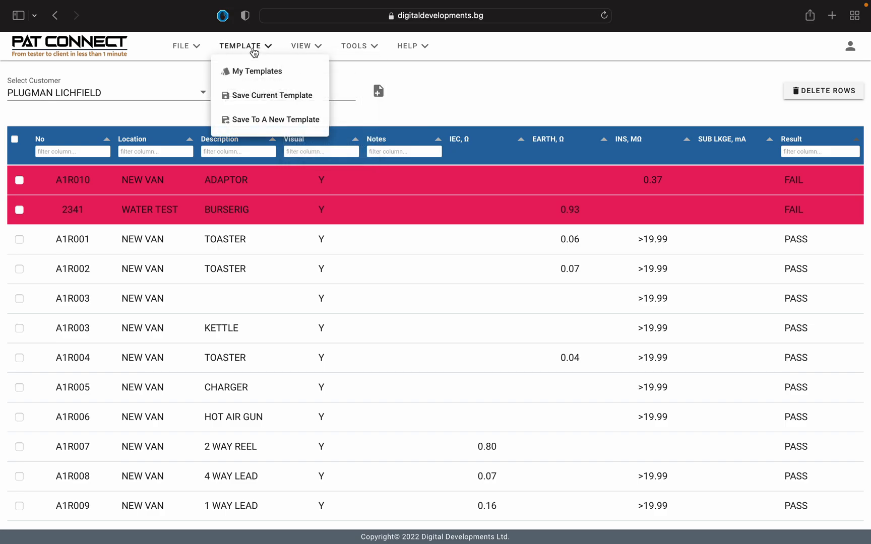
pyautogui.click(292, 46)
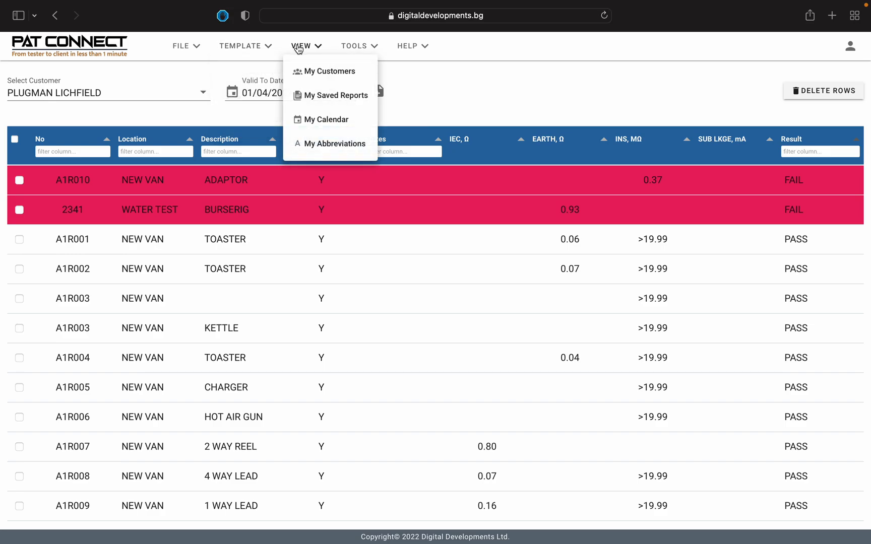
pyautogui.click(308, 145)
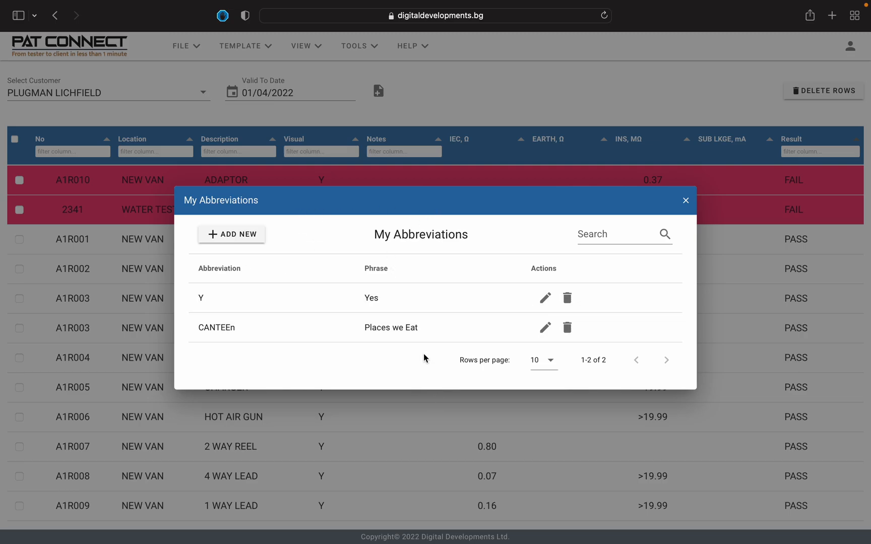
# - Close the list of saved abbreviations and apply the abbreviations to the loaded test results
pyautogui.click(685, 201)
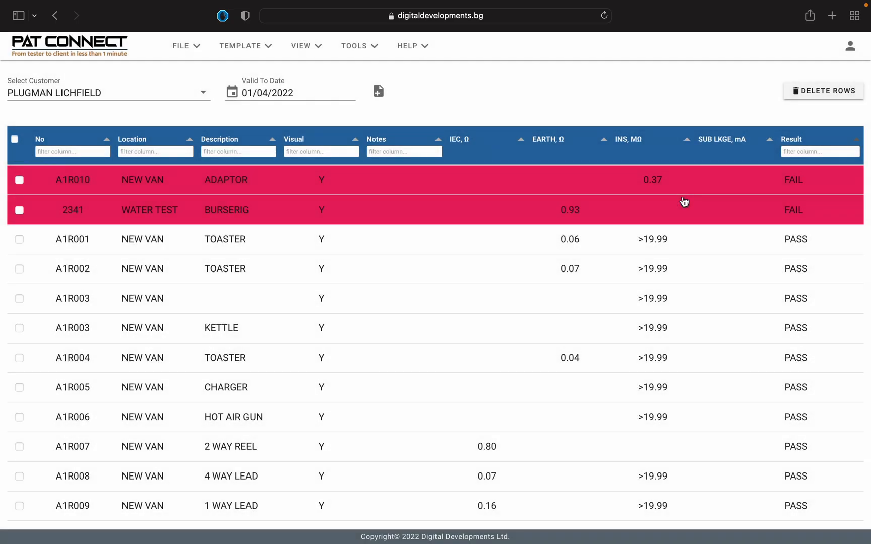
pyautogui.click(360, 47)
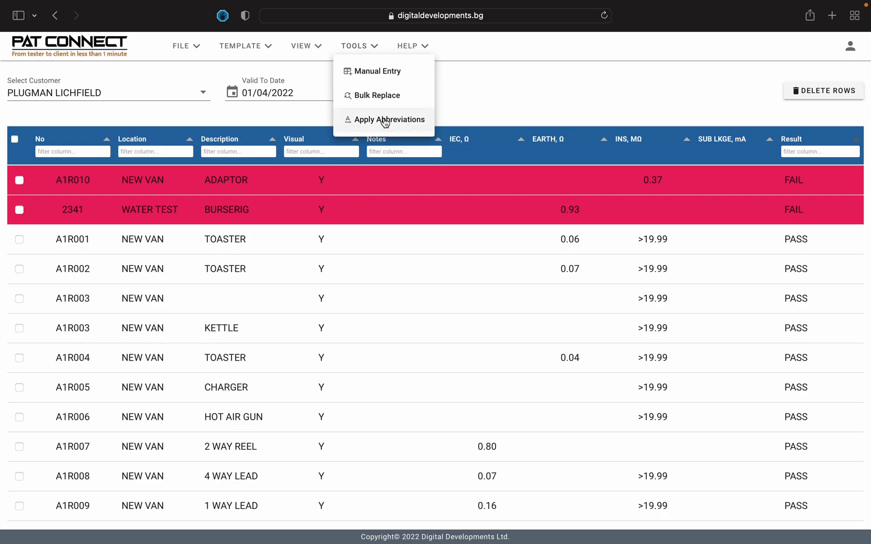
pyautogui.click(384, 121)
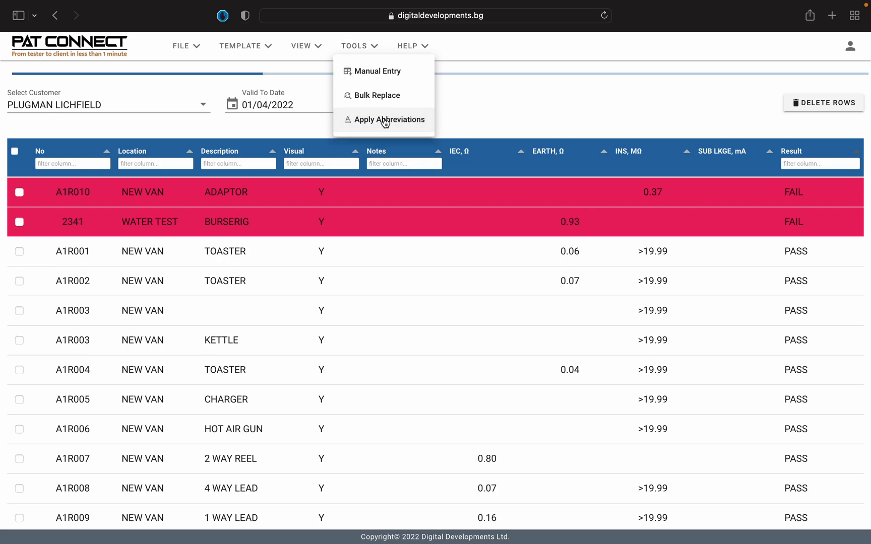
pyautogui.doubleClick(352, 297)
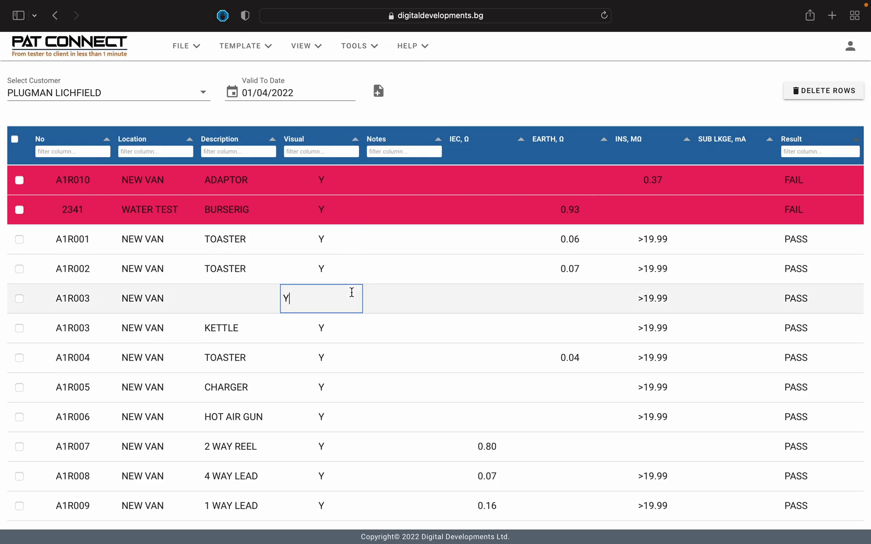
pyautogui.click(360, 46)
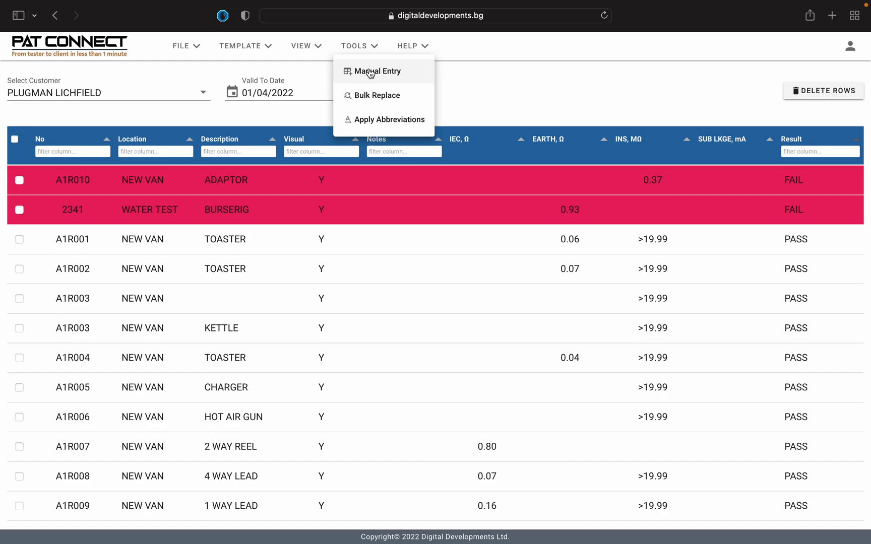
pyautogui.click(315, 48)
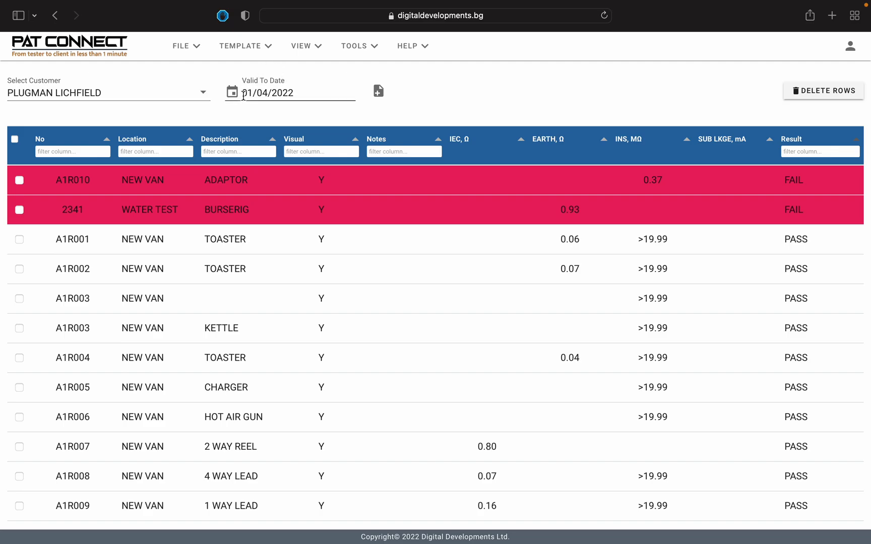
pyautogui.moveTo(182, 47)
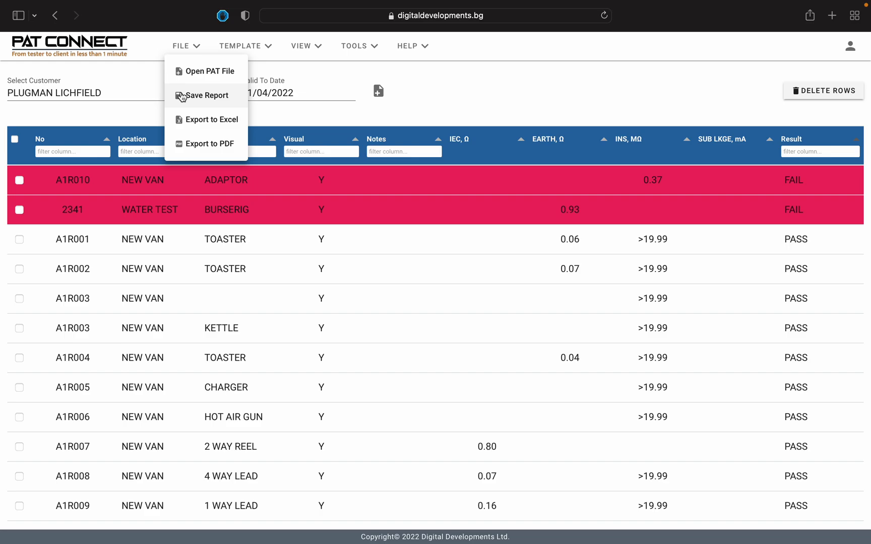
# - View the April 2022 calendar and the saved reports of the PLUGMAN LICHFIELD entry on 1 April, then close both
pyautogui.moveTo(310, 48)
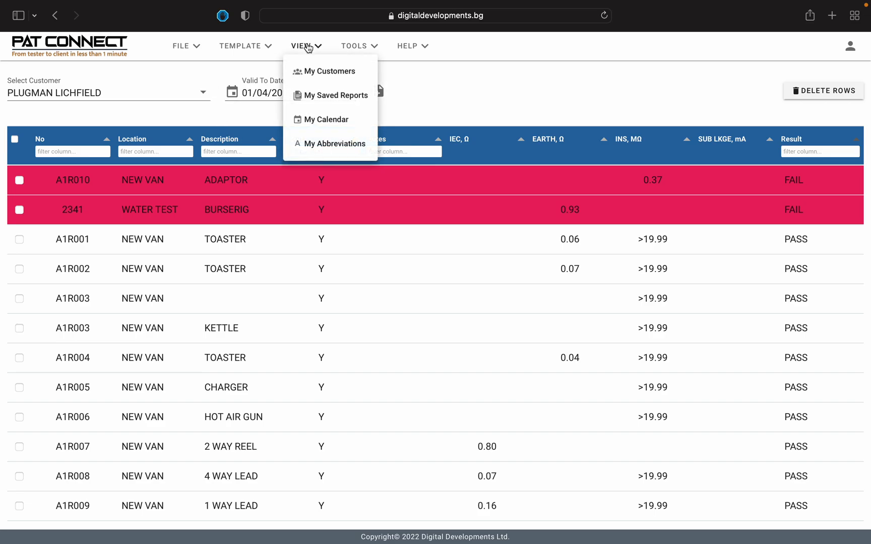
pyautogui.click(323, 125)
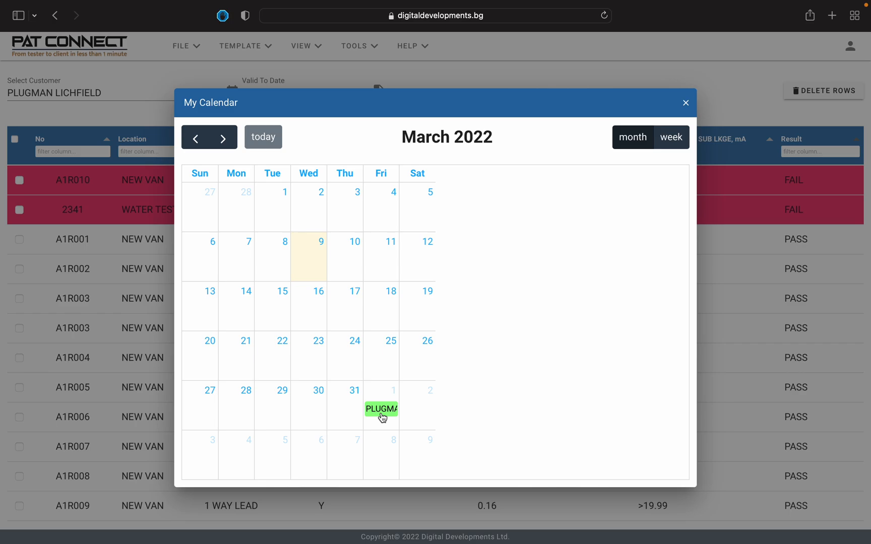
pyautogui.click(223, 138)
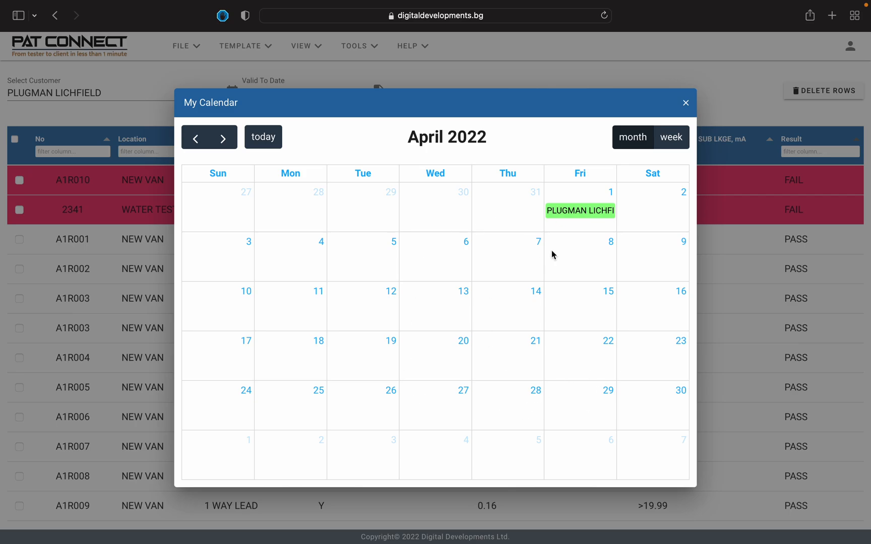
pyautogui.click(573, 215)
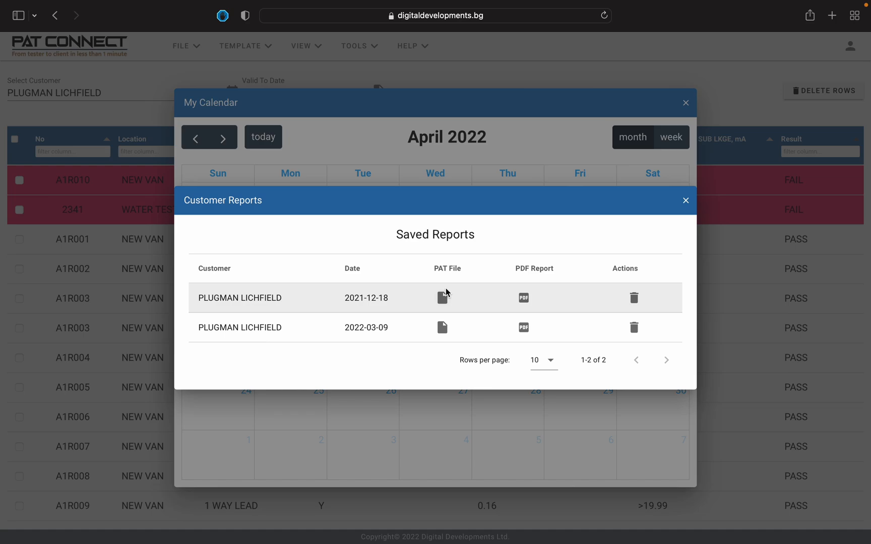
pyautogui.click(684, 105)
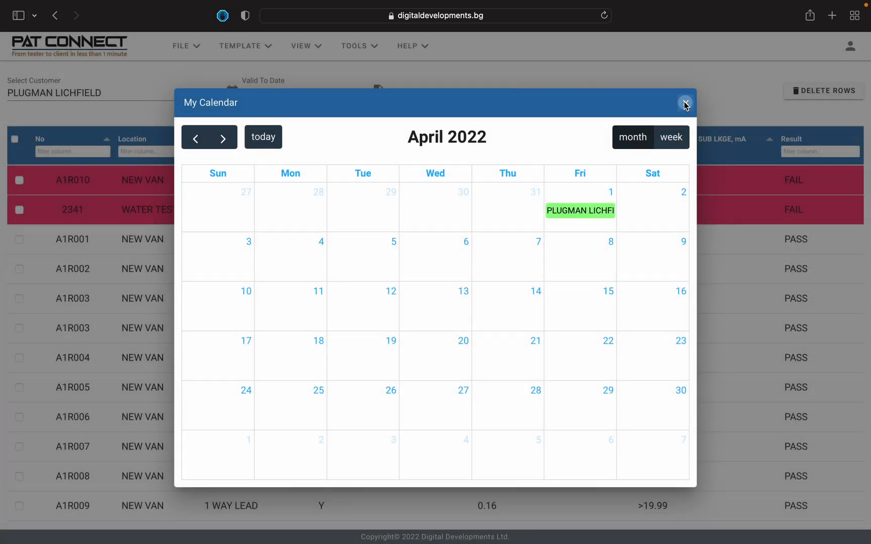
pyautogui.click(684, 104)
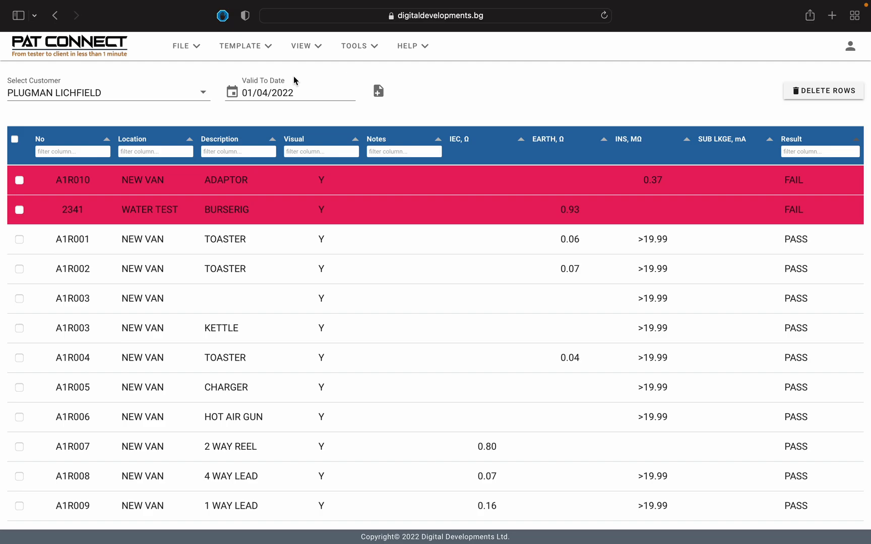
pyautogui.click(304, 46)
pyautogui.moveTo(193, 52)
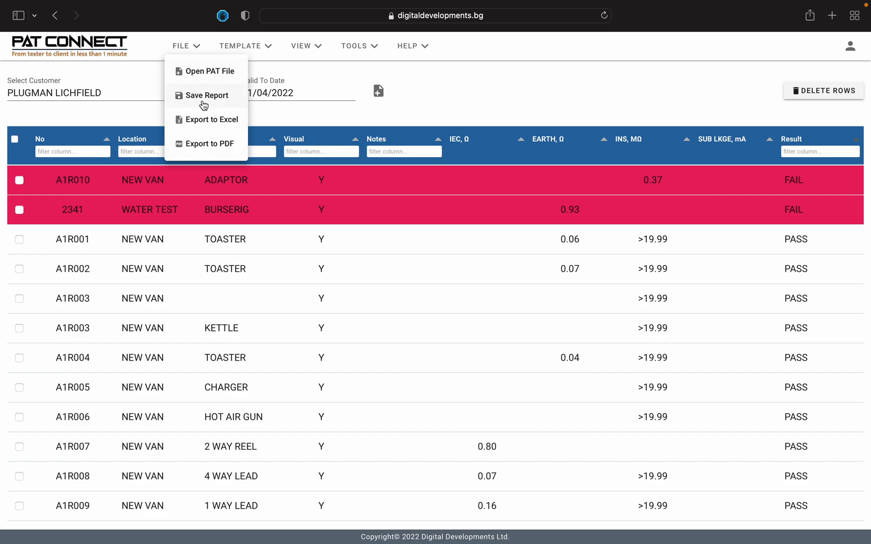